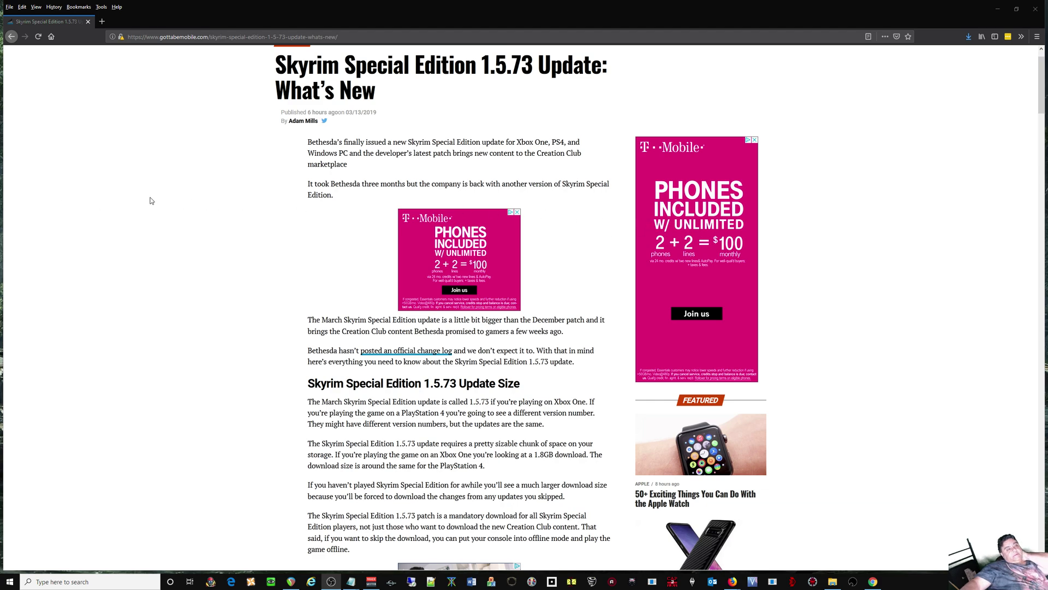
Read through the Skyrim Special Edition 1.5.73 update article, covering its size, Creation Club content and bug fixes, and minimize it.
scroll(156, 241, "up", 1)
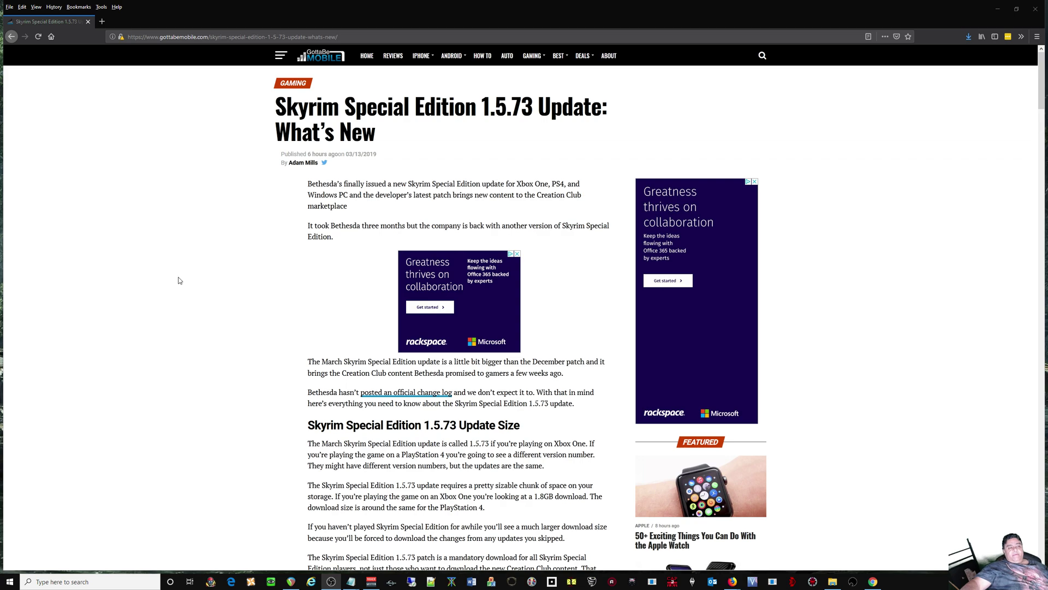
scroll(179, 276, "down", 10)
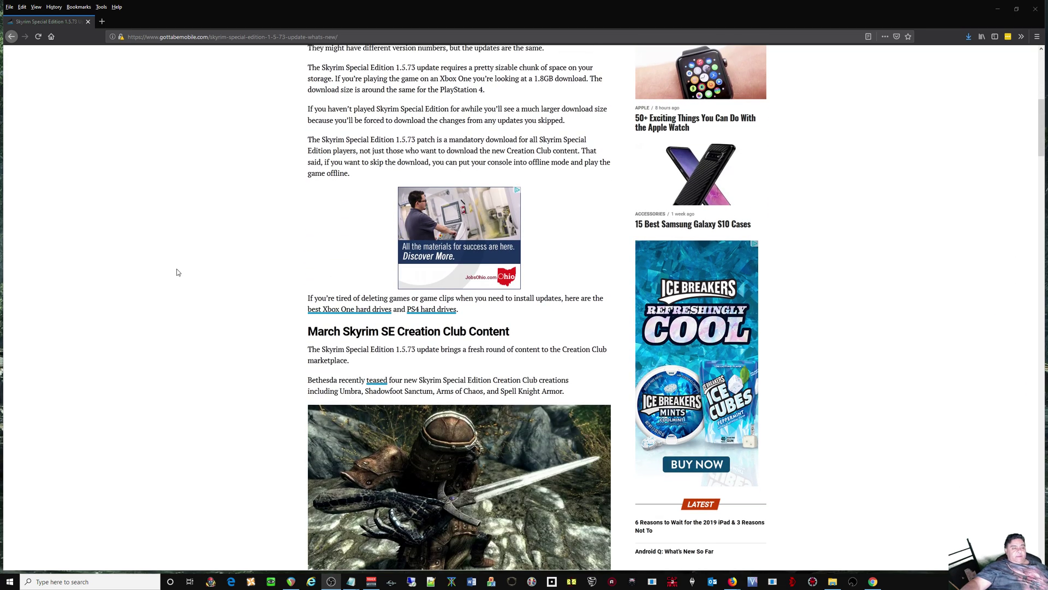
scroll(177, 272, "down", 4)
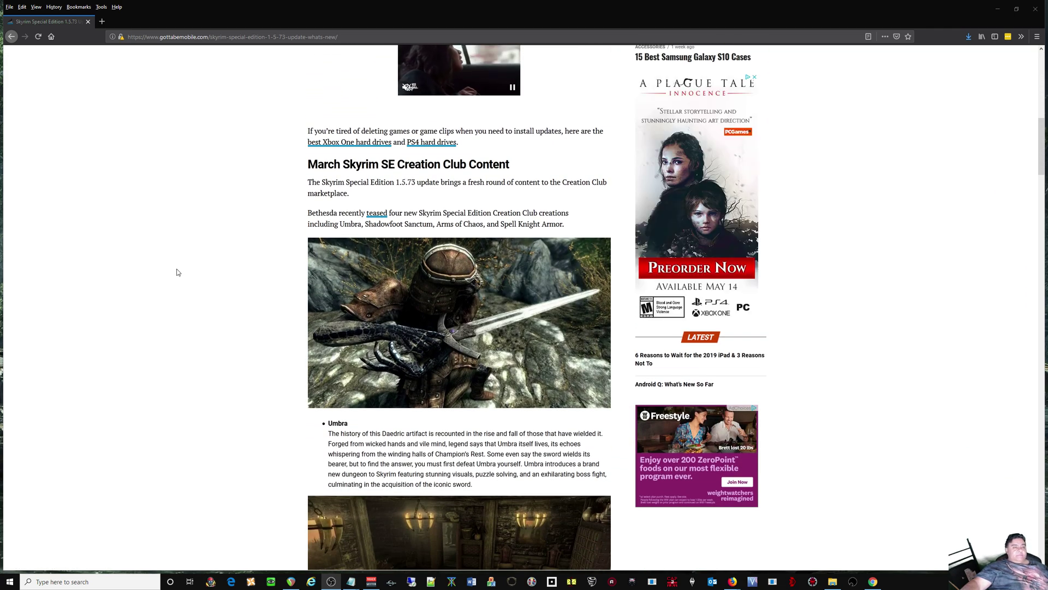
scroll(177, 272, "up", 1)
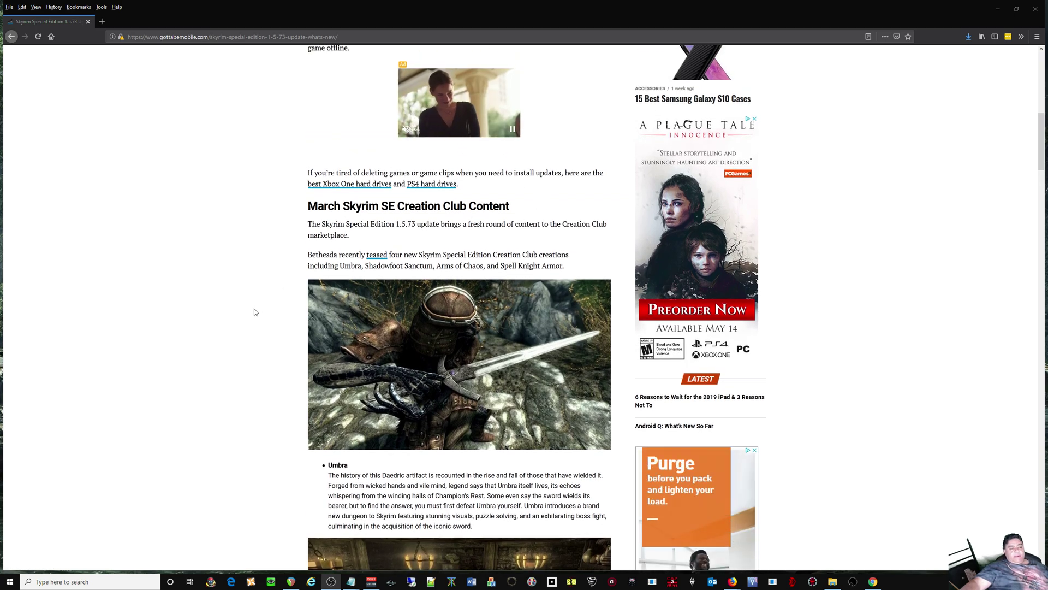
scroll(254, 312, "down", 3)
scroll(444, 270, "down", 8)
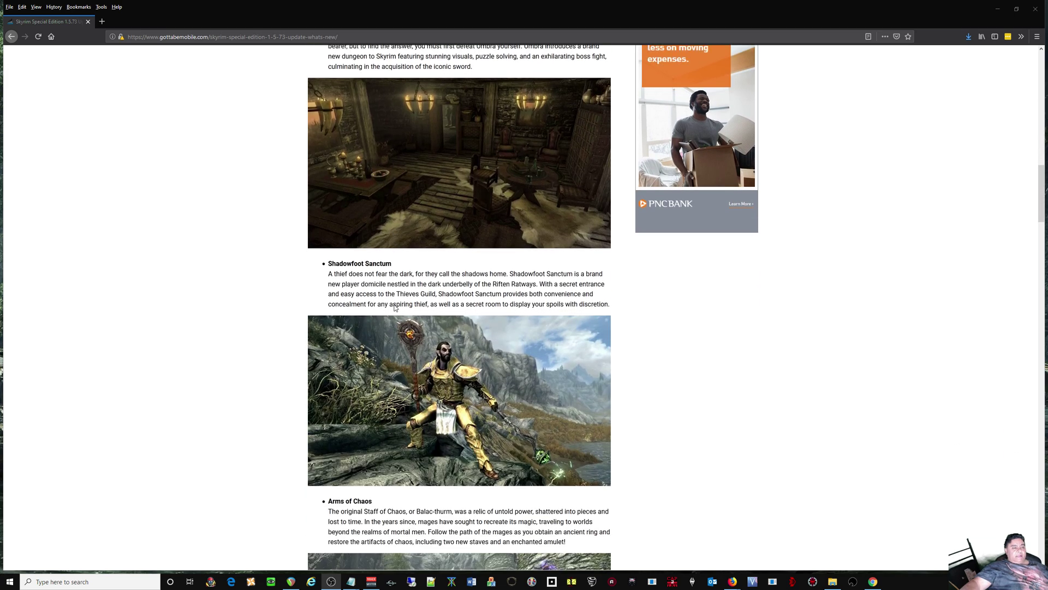
scroll(450, 293, "down", 3)
scroll(410, 349, "down", 4)
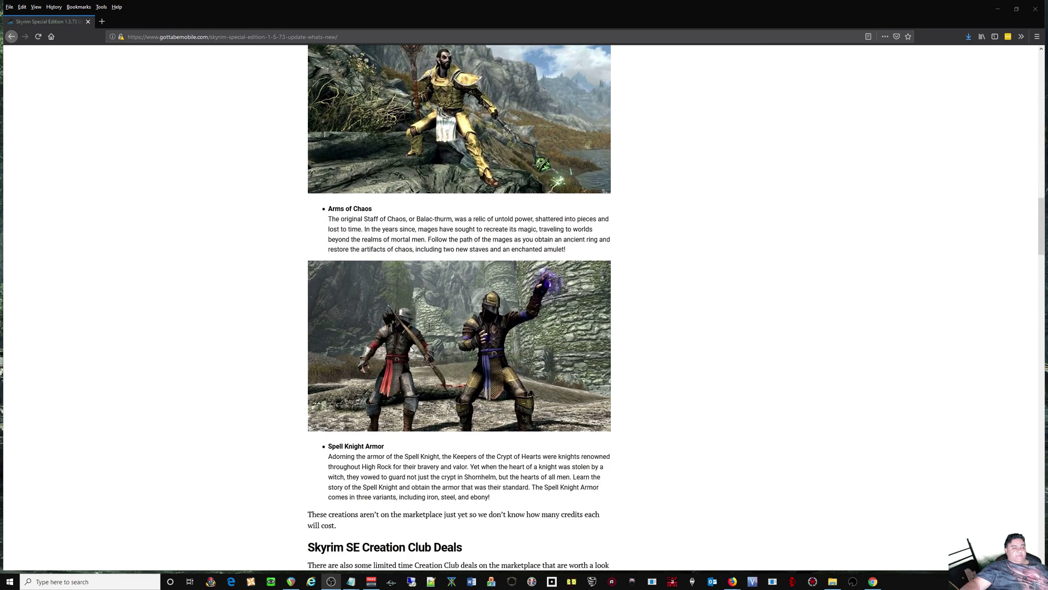
scroll(406, 338, "down", 3)
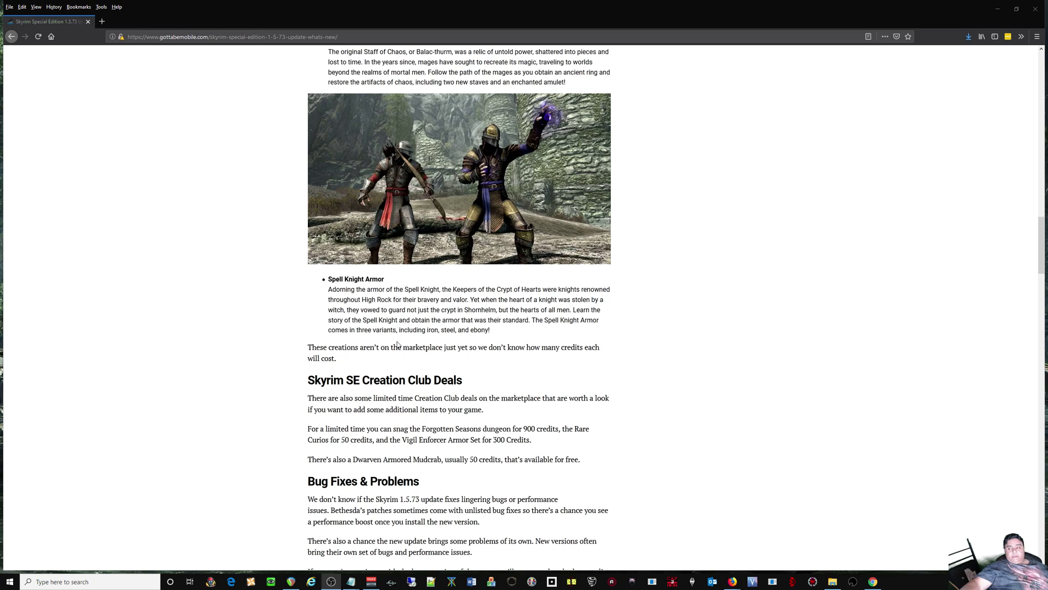
scroll(398, 344, "up", 10)
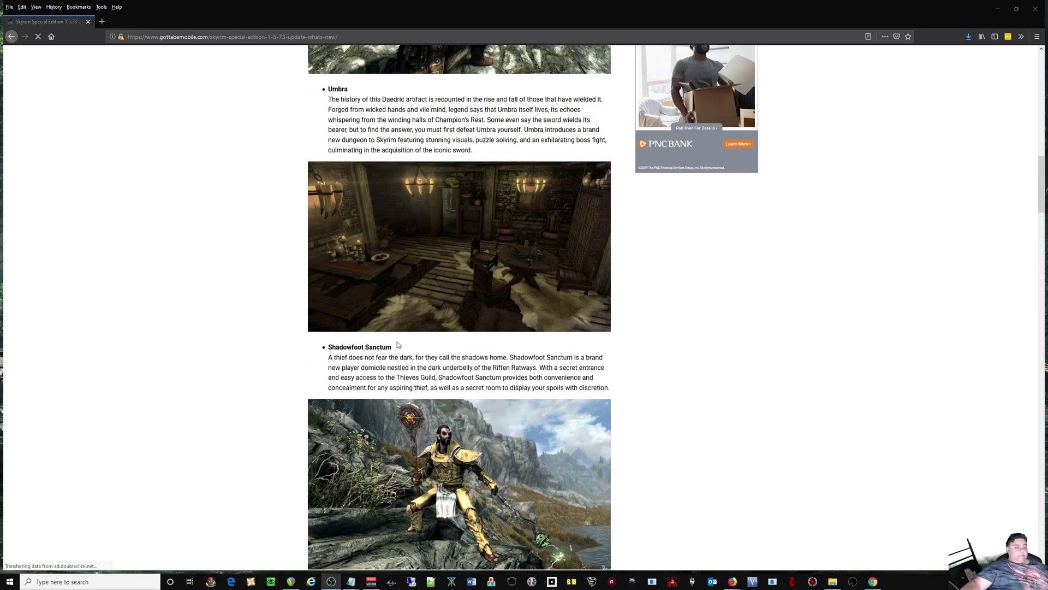
scroll(397, 344, "up", 20)
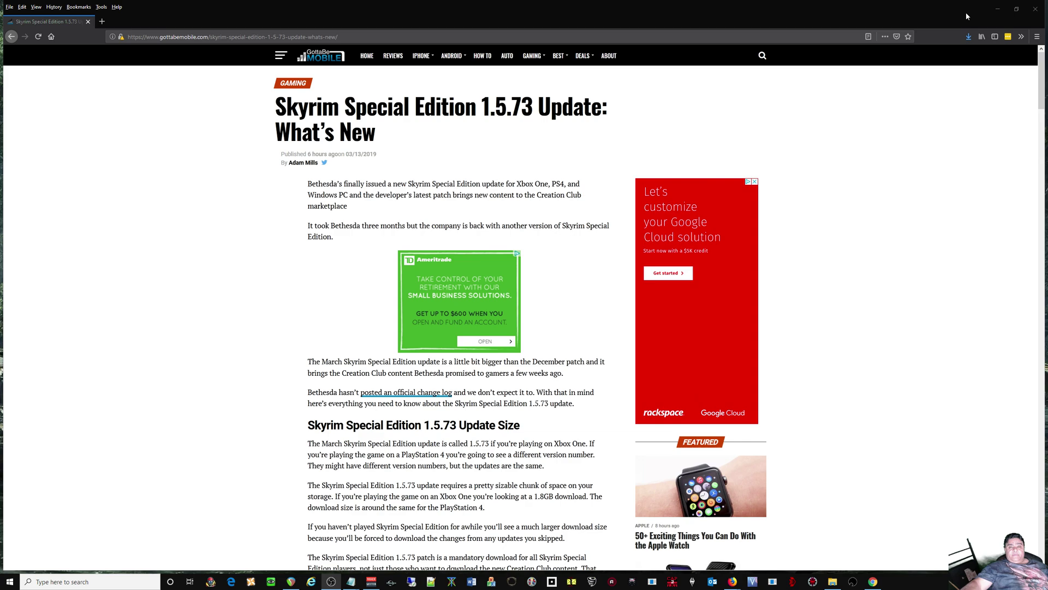
left_click(998, 10)
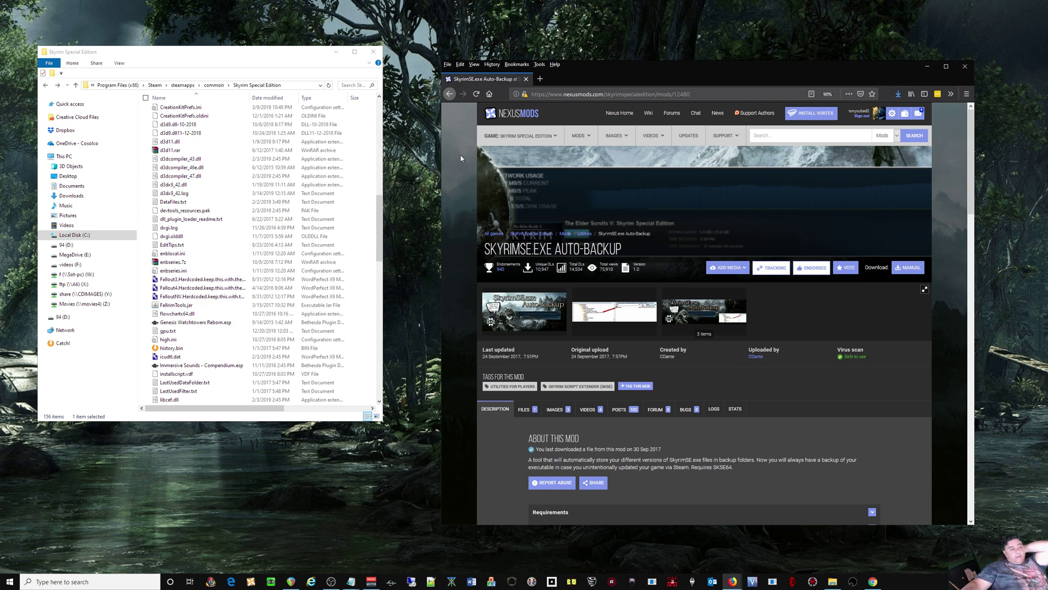
Open the SkyrimSE.exe_for_SKSE64_2.0.12 backup inside the auto_backup_executable folder of the game directory.
left_click(379, 217)
left_click_drag(379, 216, 400, 109)
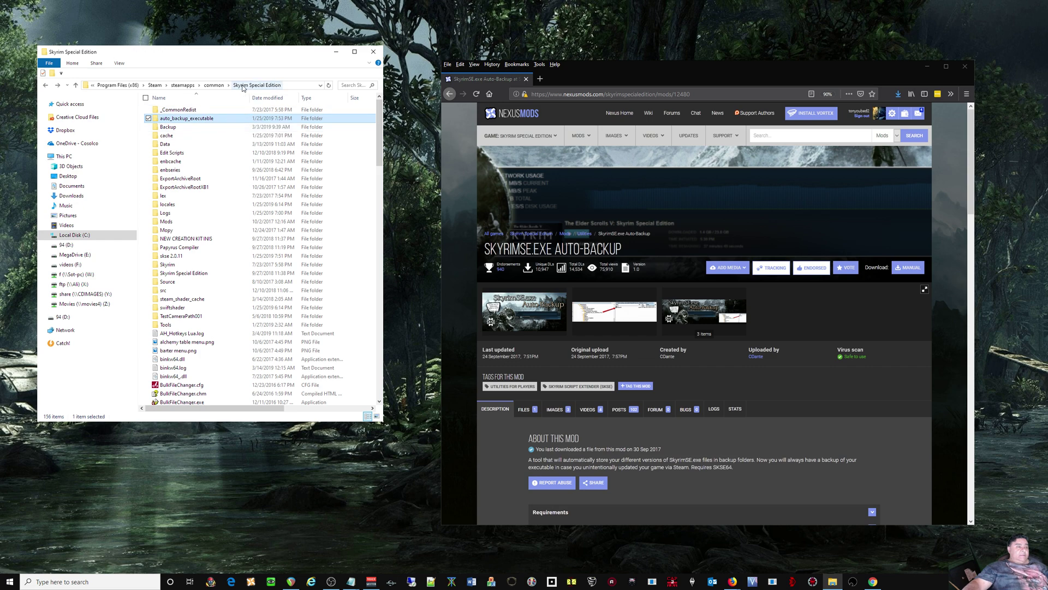
double_click(208, 118)
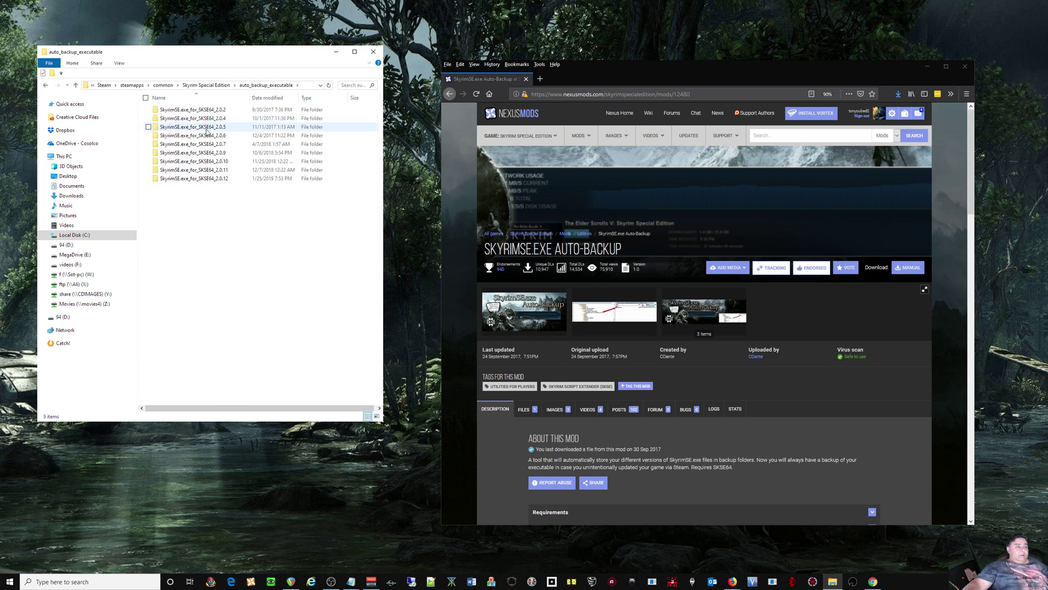
double_click(211, 179)
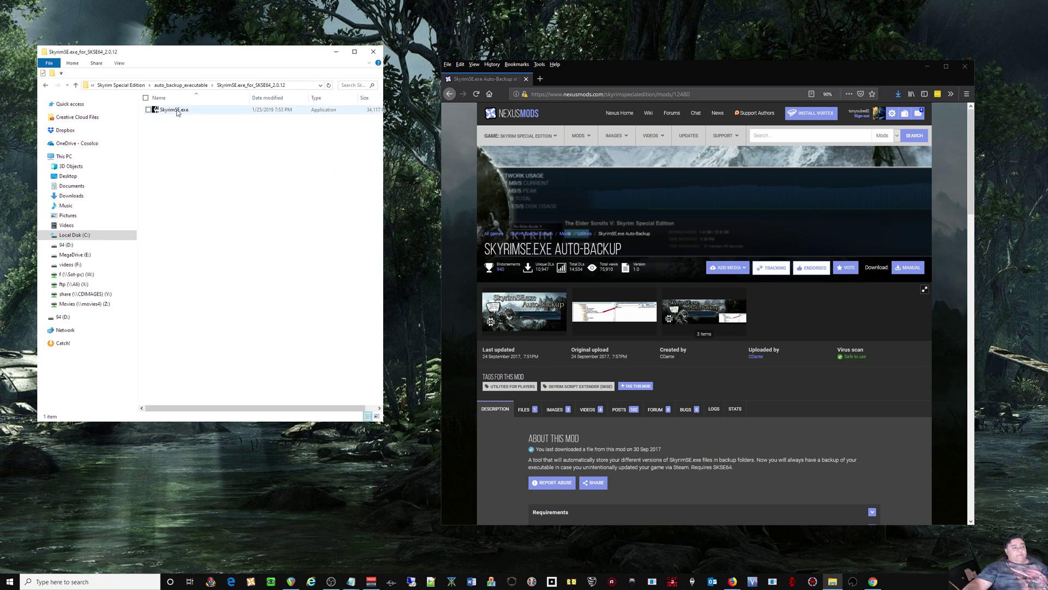
Check the backed-up SkyrimSE.exe's product version in its file details, and return to the Skyrim Special Edition folder.
right_click(176, 111)
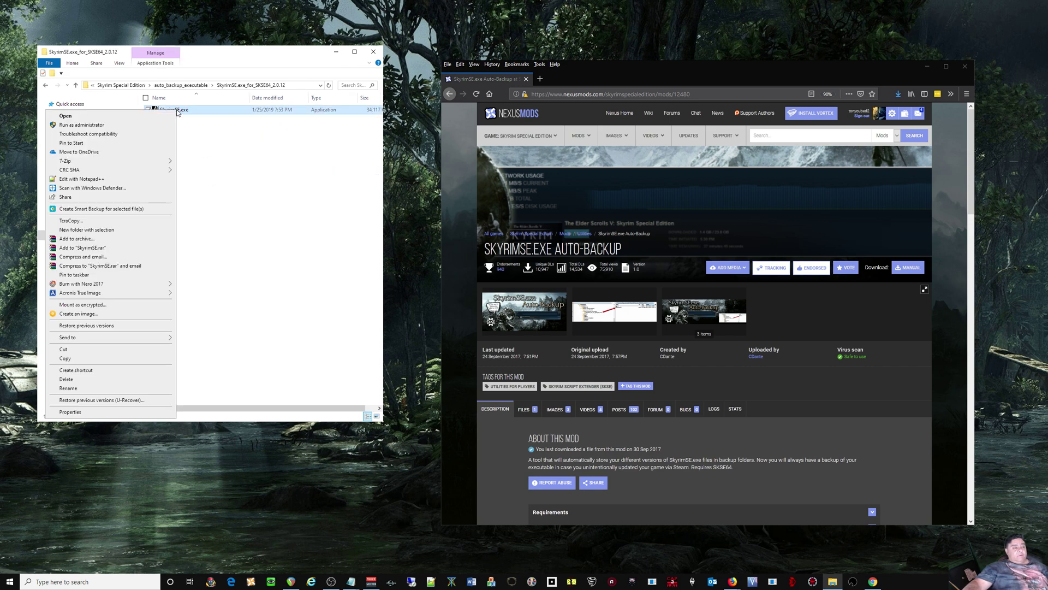
left_click(71, 411)
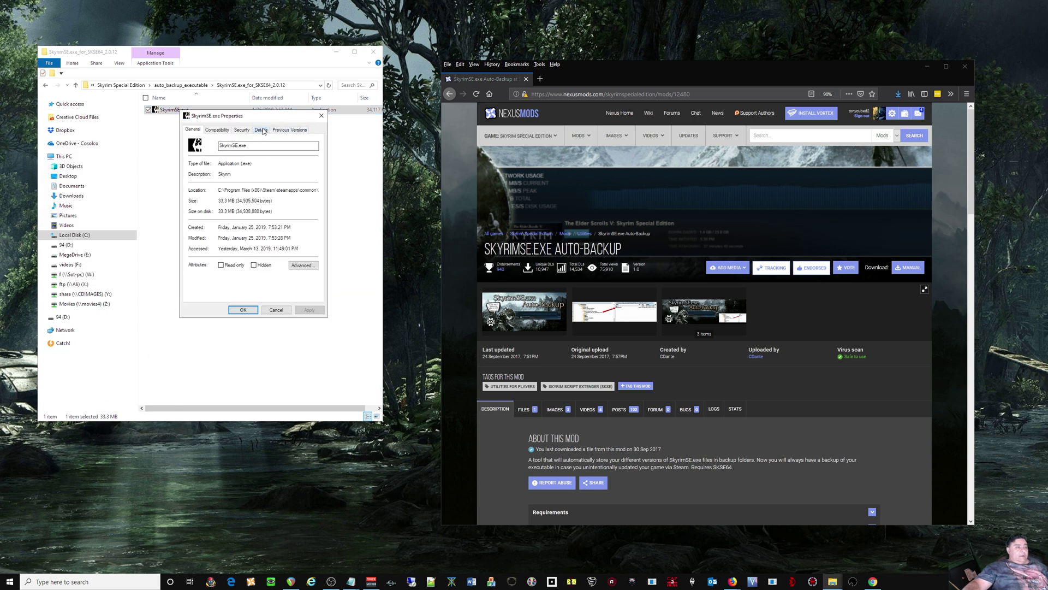
left_click(261, 130)
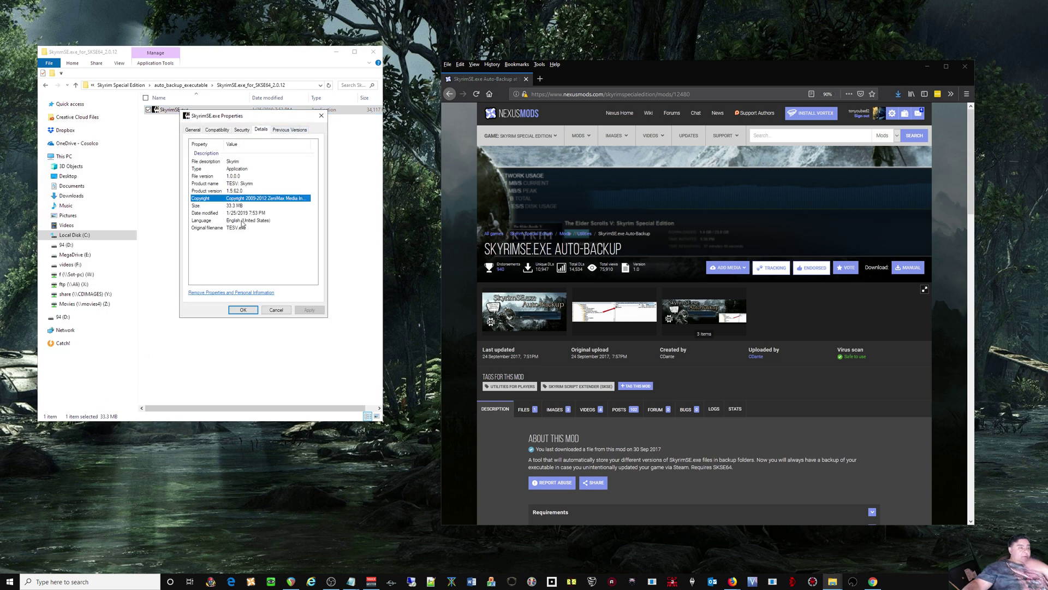
left_click(276, 310)
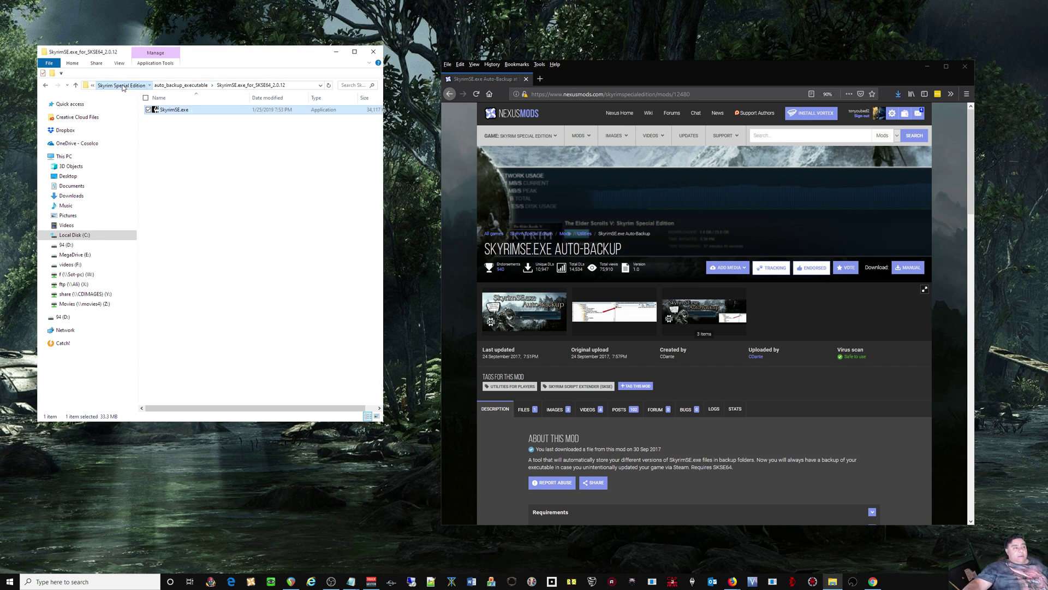
left_click(122, 86)
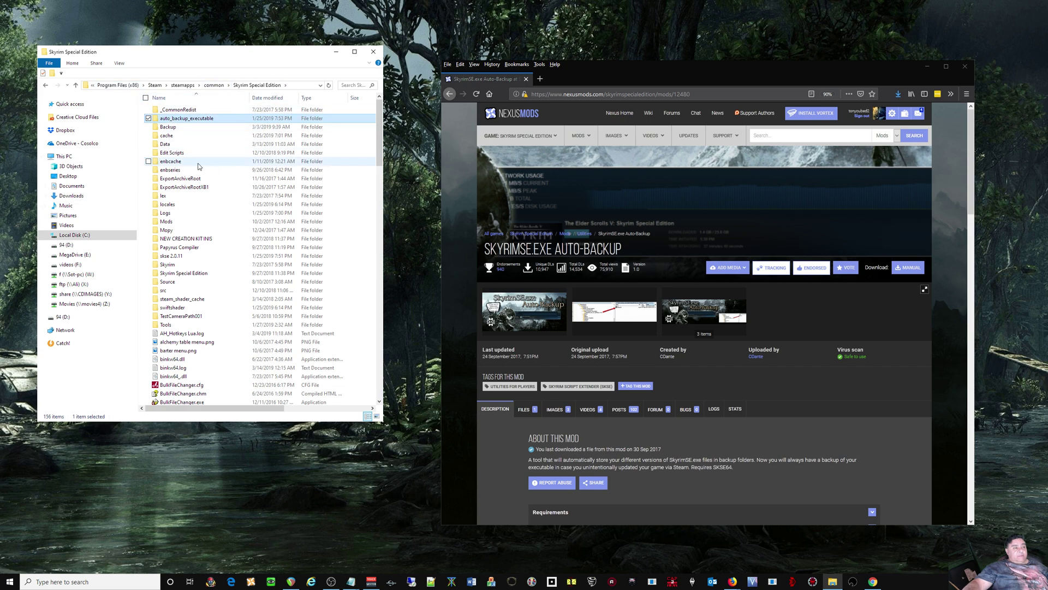
scroll(241, 246, "down", 7)
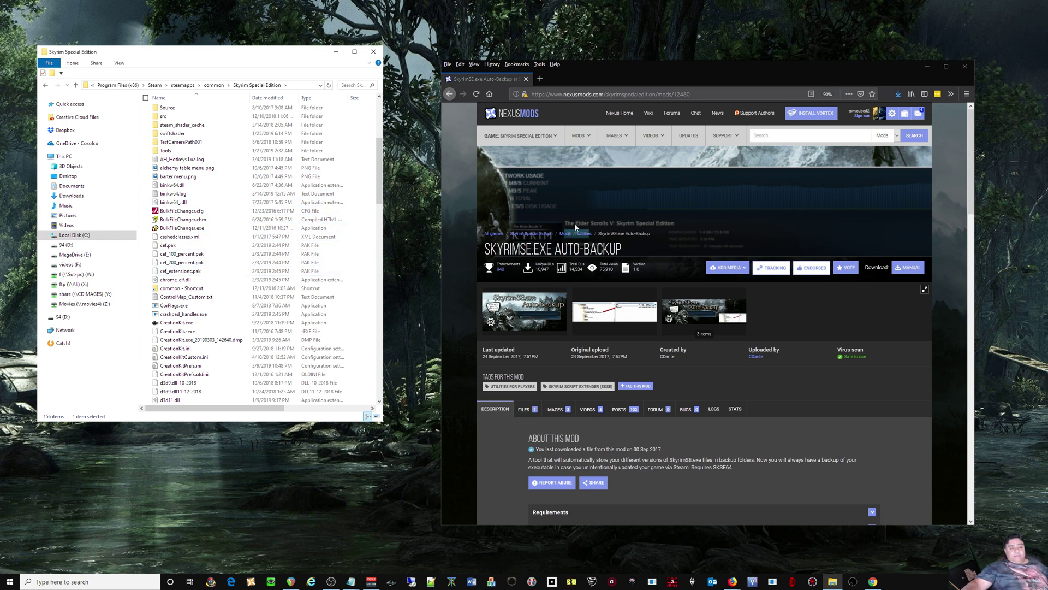
Minimize the SkyrimSE.exe Auto-Backup mod page and bring up the Nexus Mods Skyrim rollback guide in a maximized window.
left_click(660, 67)
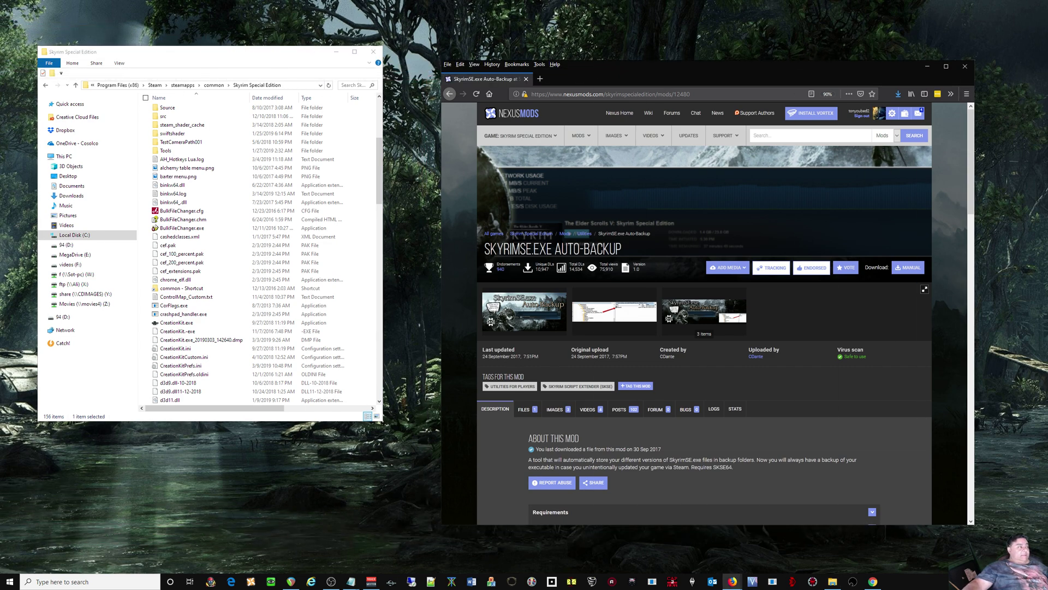
key("super+Down")
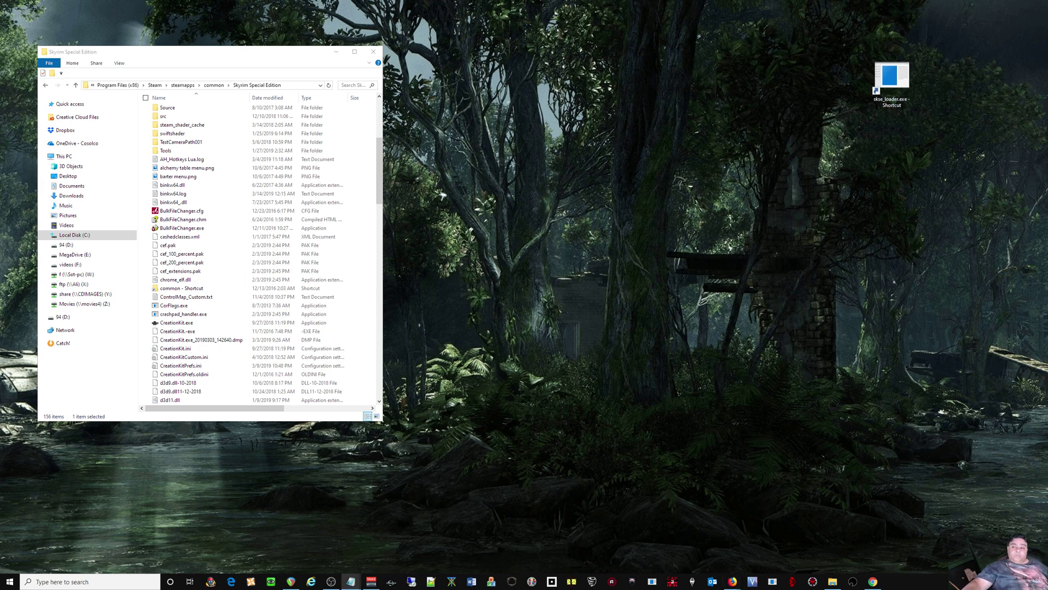
left_click_drag(1047, 90, 557, 60)
double_click(555, 58)
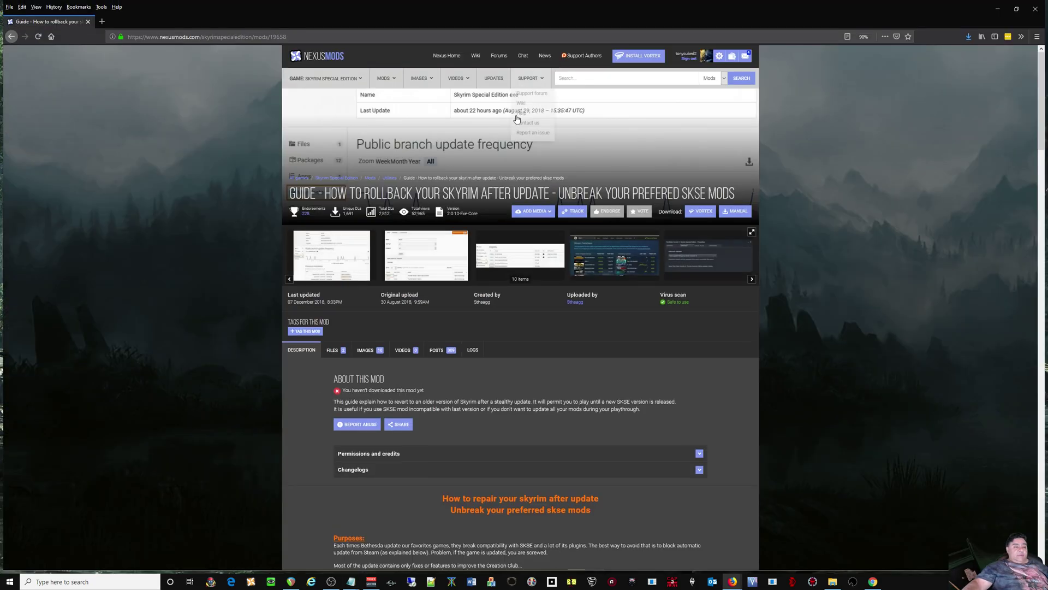
Review the rollback guide's update-blocking, SteamDB, manifest and download_depot instructions through the FAQ, and minimize the guide.
scroll(474, 173, "down", 5)
scroll(473, 171, "down", 15)
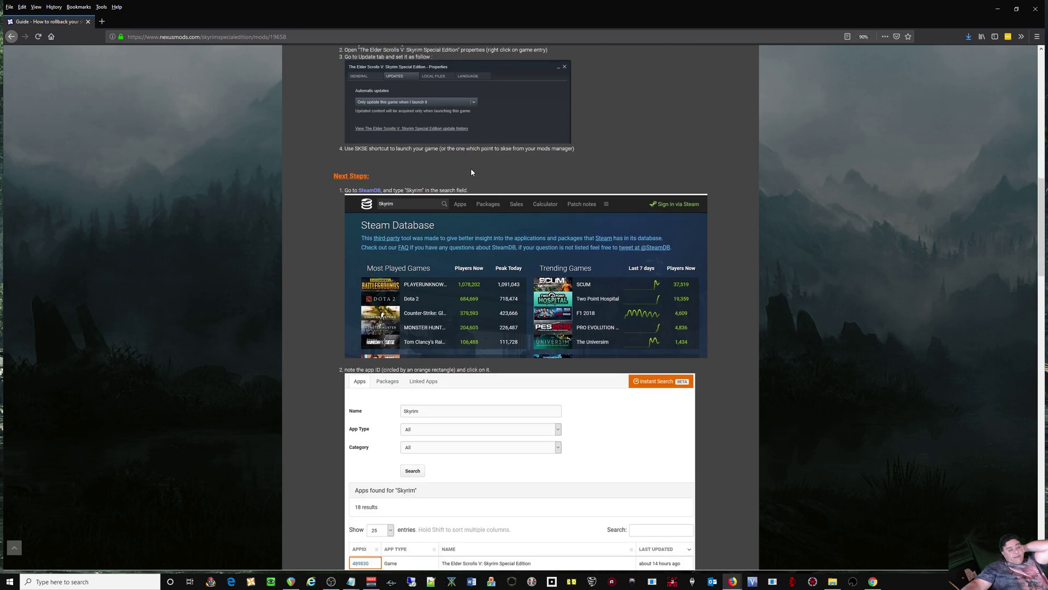
scroll(469, 176, "down", 5)
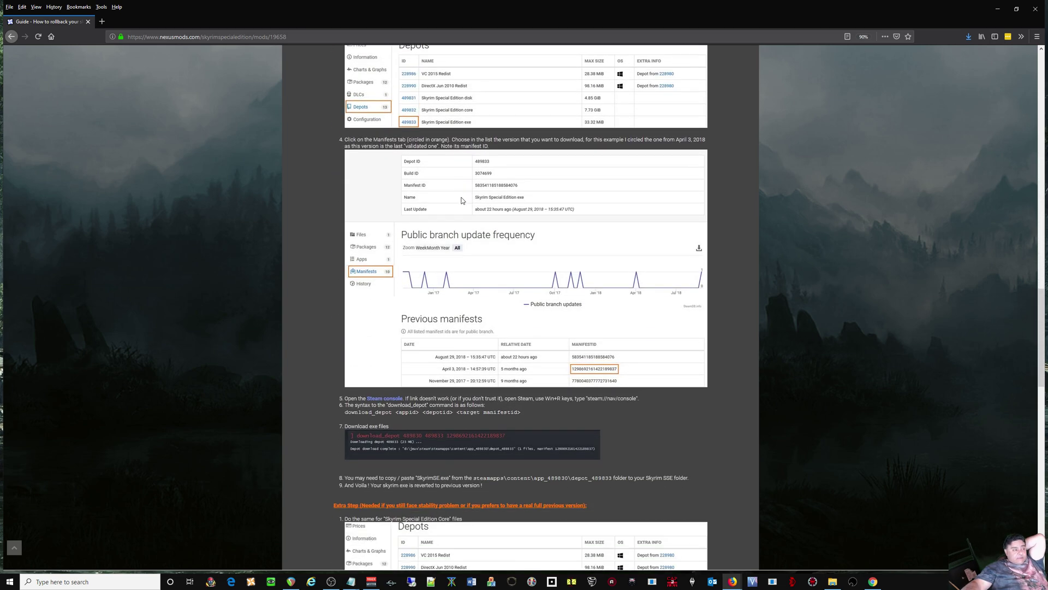
scroll(462, 200, "down", 4)
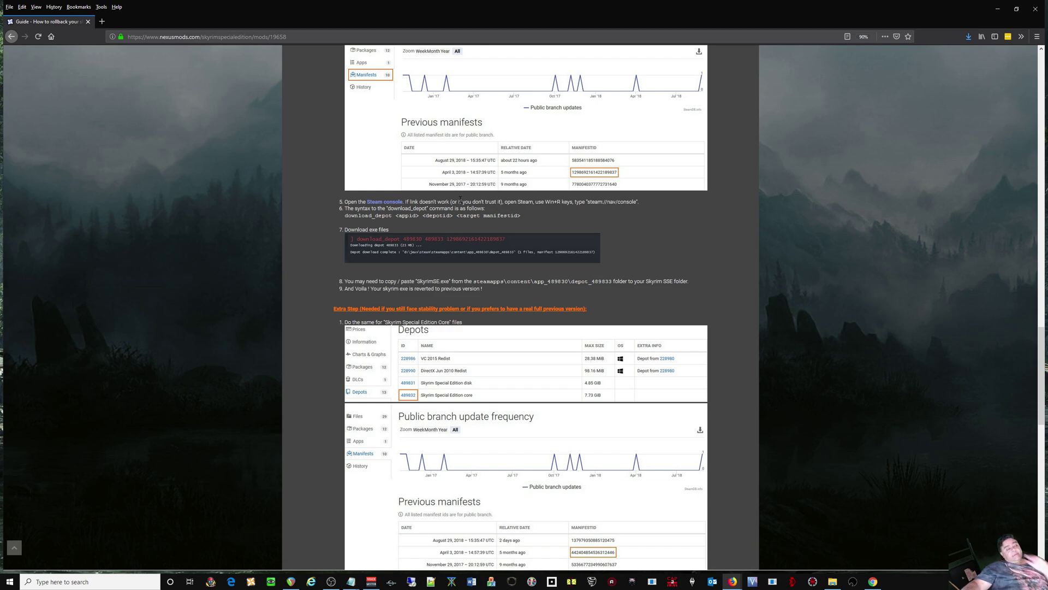
scroll(460, 200, "down", 10)
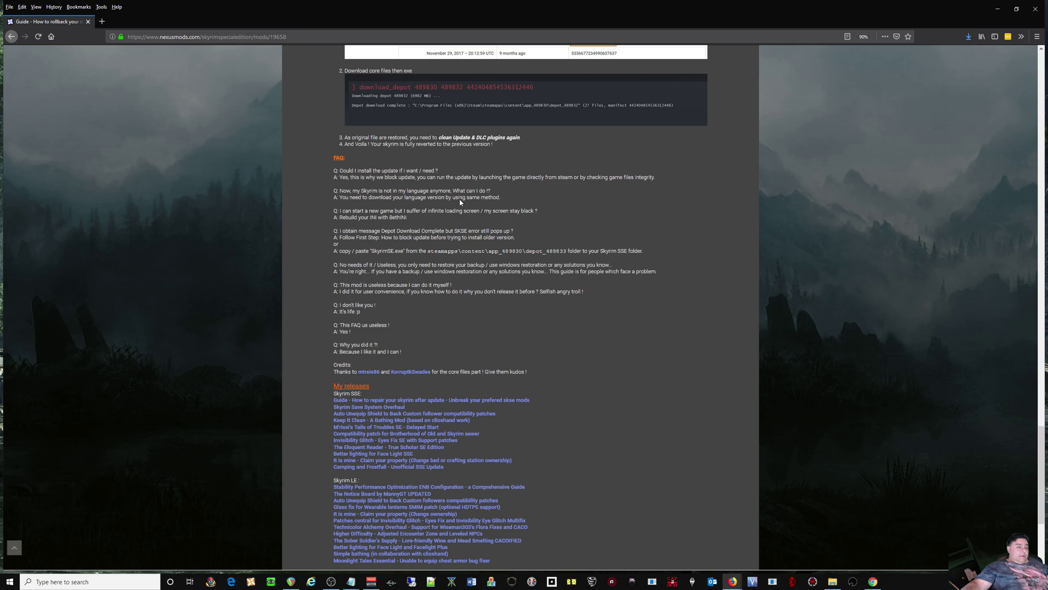
scroll(492, 144, "down", 4)
scroll(425, 158, "up", 12)
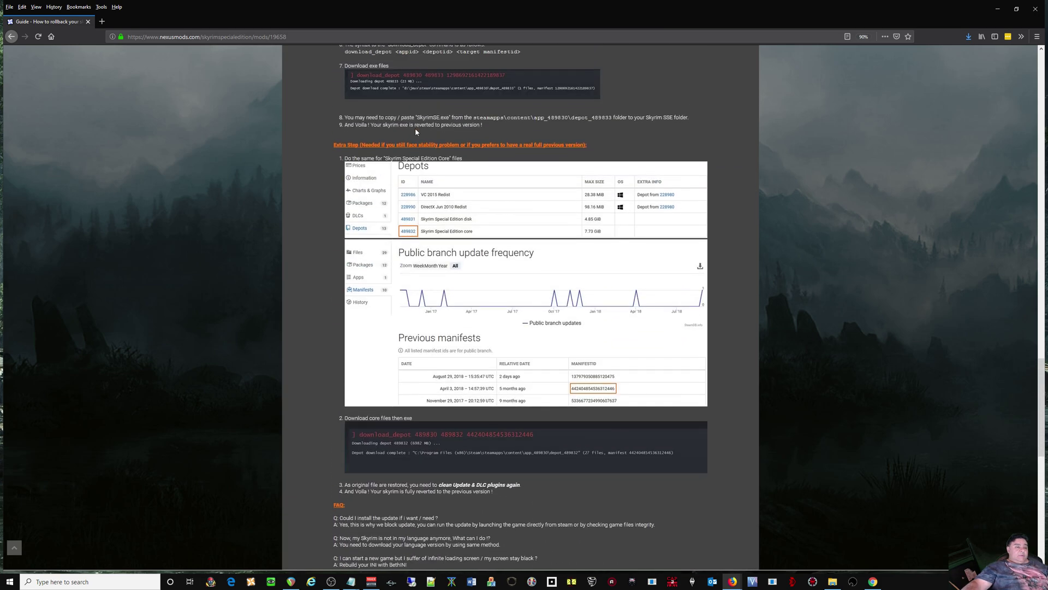
scroll(430, 153, "up", 5)
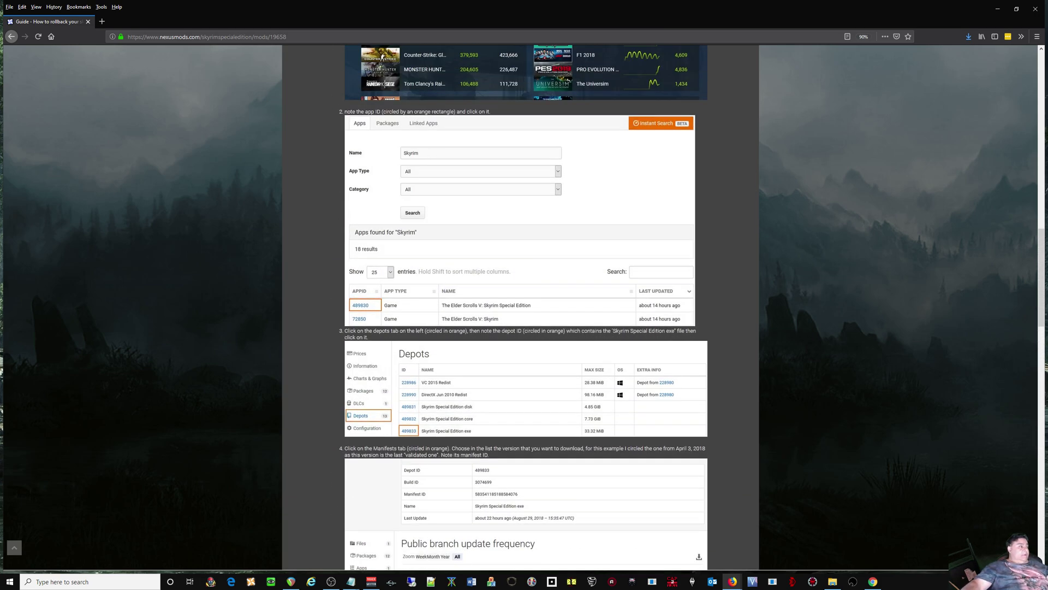
left_click(999, 9)
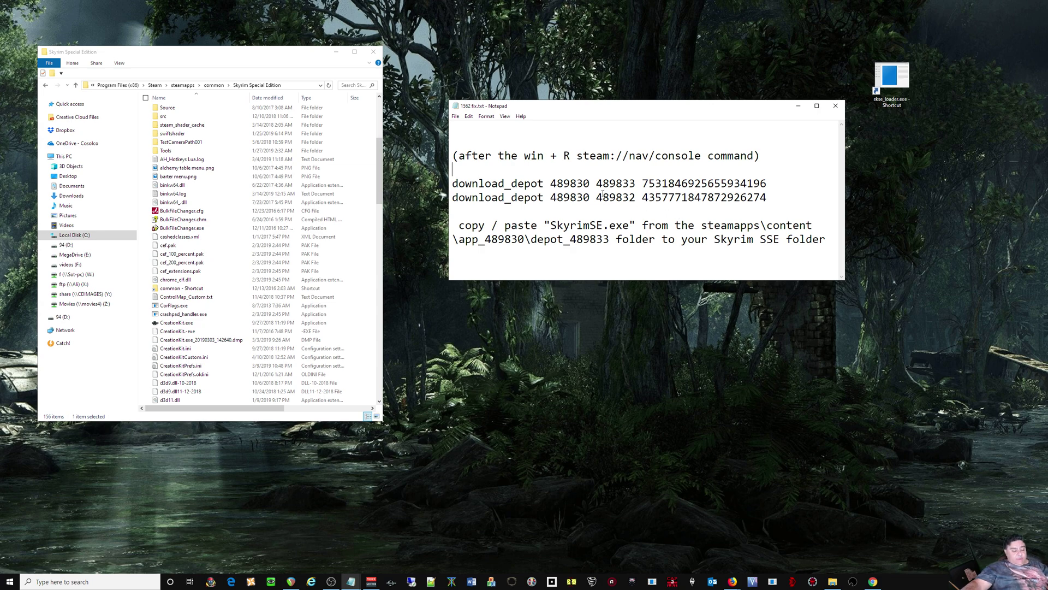
Copy "steam://nav/console command" from the 1562 fix.txt note and execute it in the Run dialog to bring up Steam's console.
key("super+r")
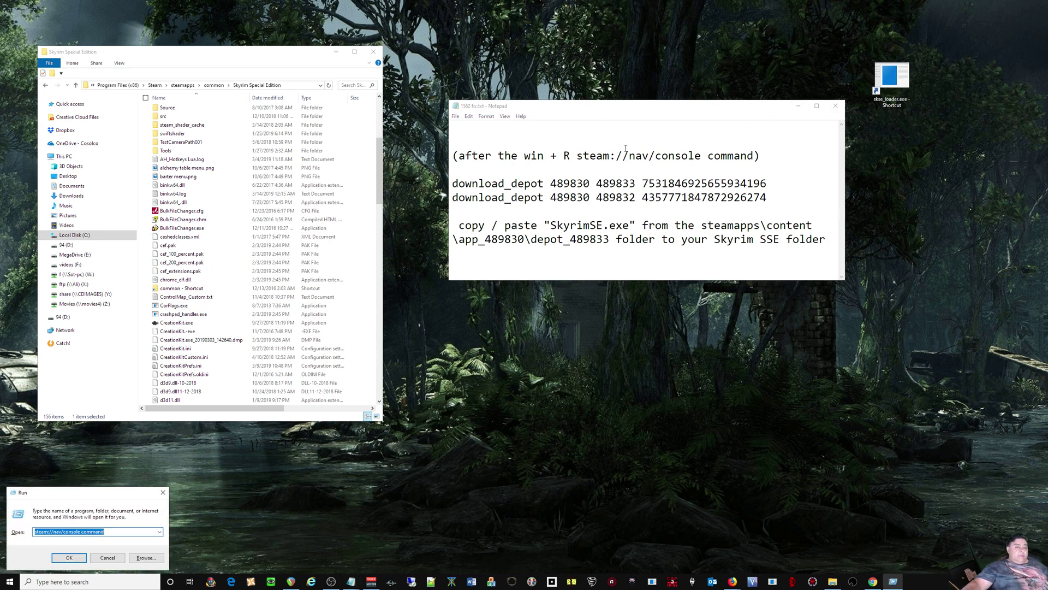
mouse_move(578, 157)
left_mouse_down()
mouse_move(759, 156)
mouse_move(454, 157)
mouse_move(590, 157)
mouse_move(575, 158)
left_mouse_up()
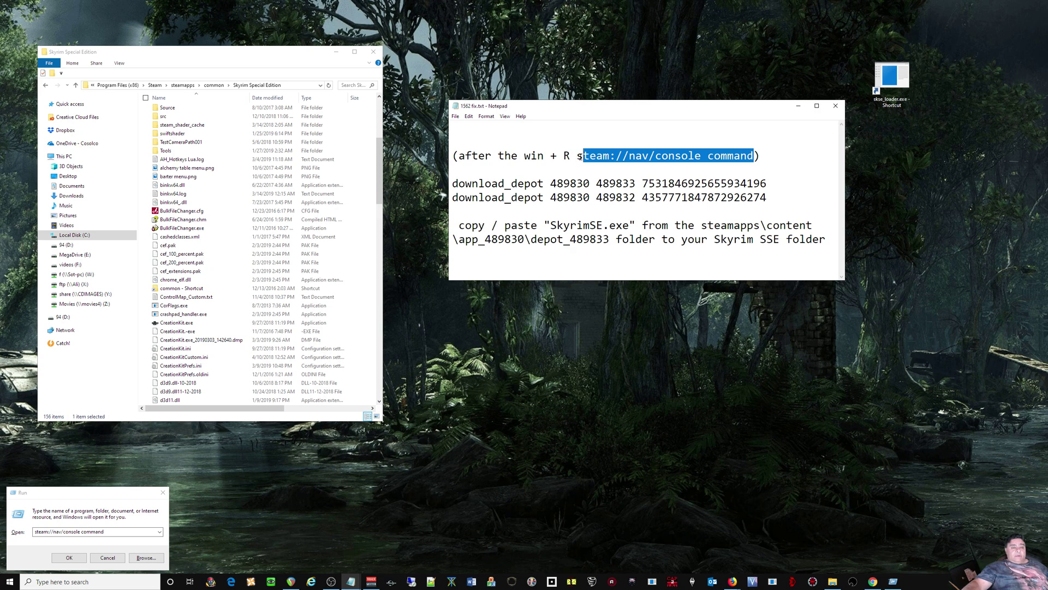
right_click(618, 151)
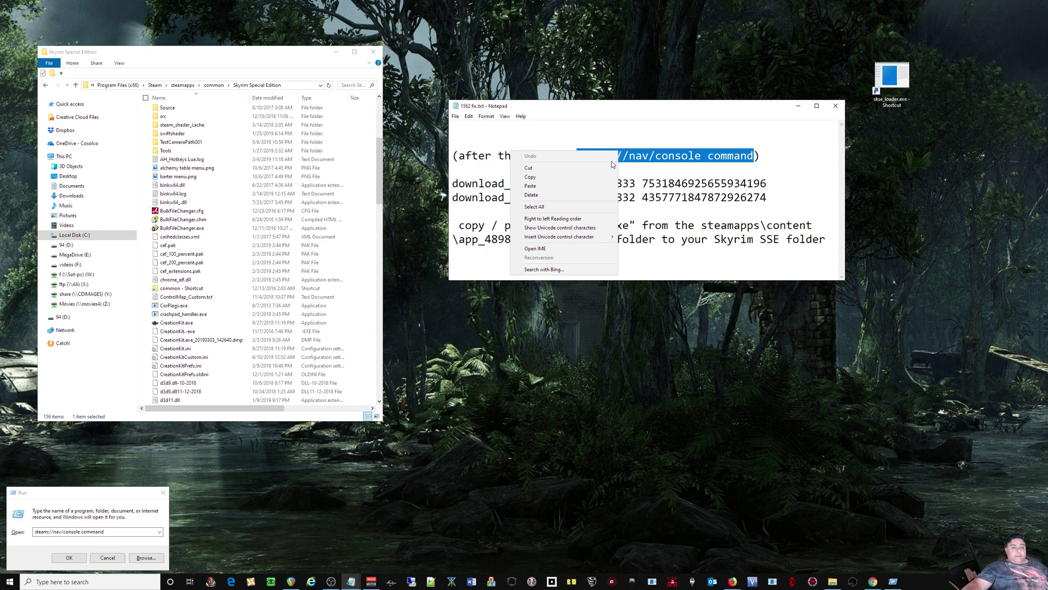
left_click(605, 176)
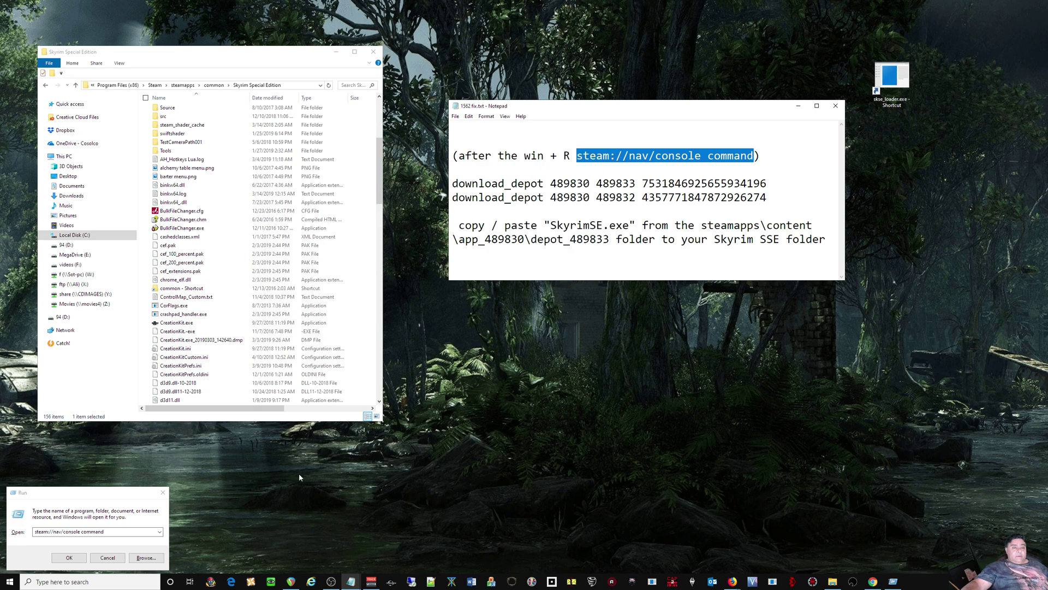
left_click(71, 541)
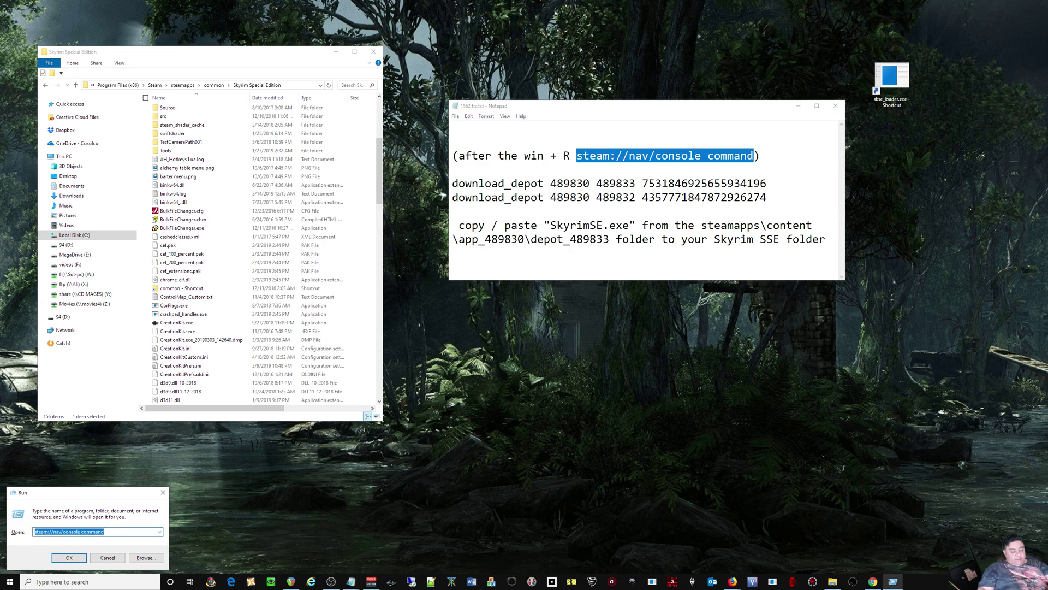
key("ctrl+v")
key("Return")
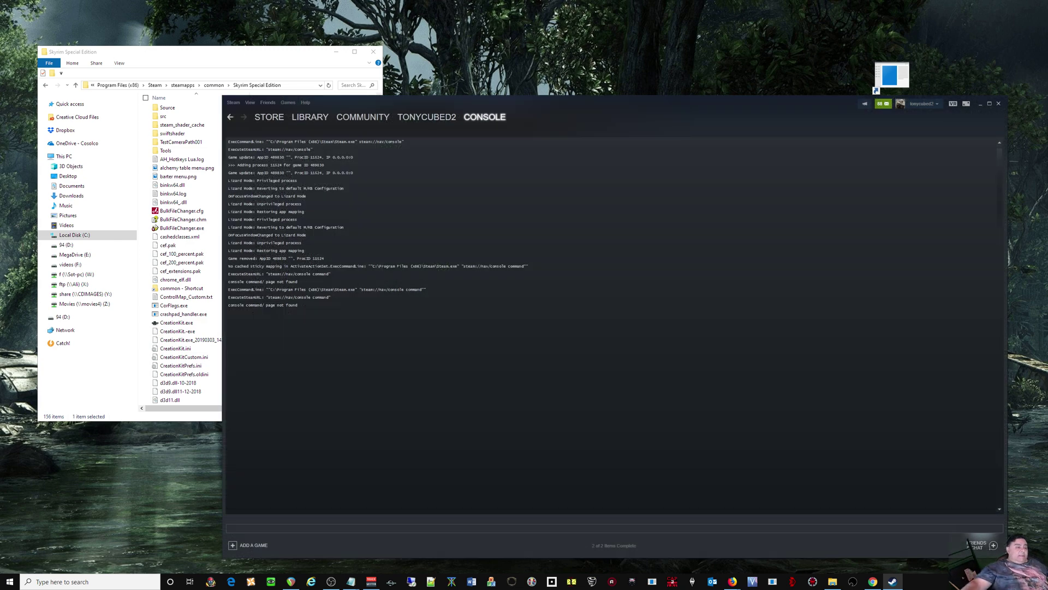
Minimize the Steam console and review the two download_depot commands for depots 489833 and 489832 in the 1562 fix.txt note.
left_click(298, 523)
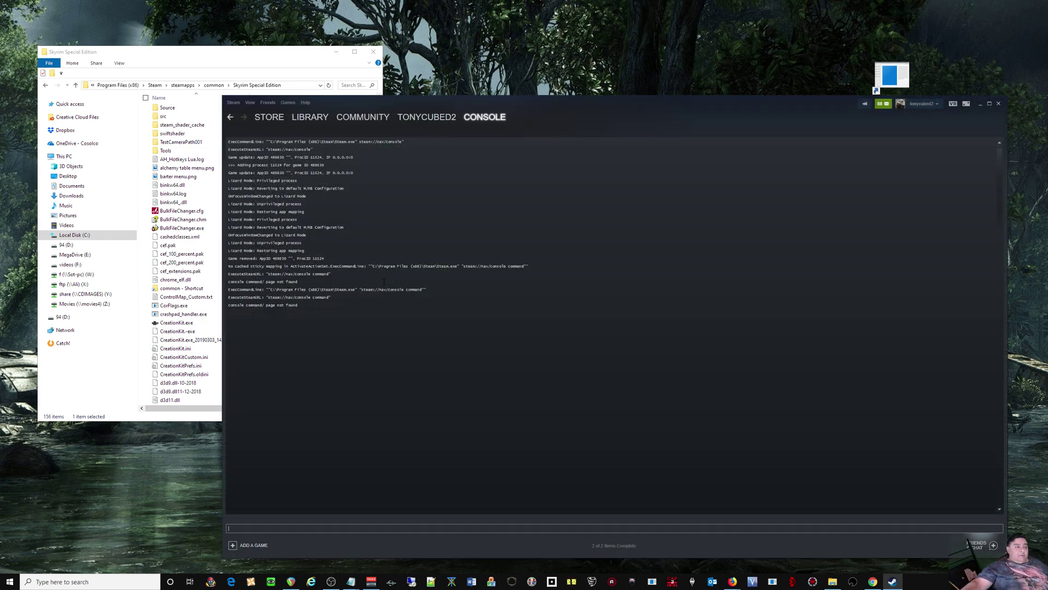
left_click(980, 105)
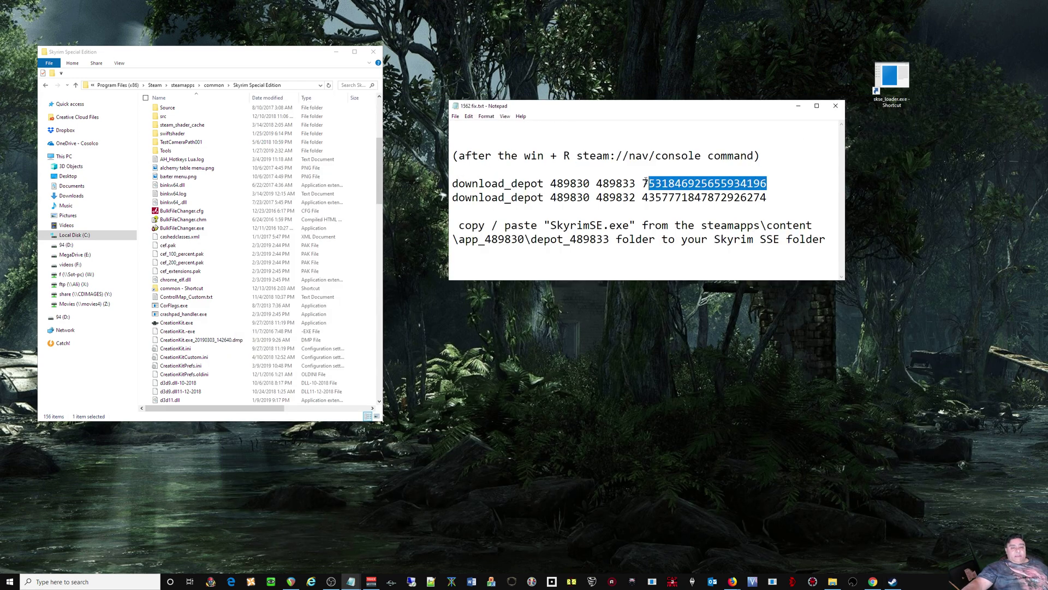
left_click_drag(645, 180, 492, 183)
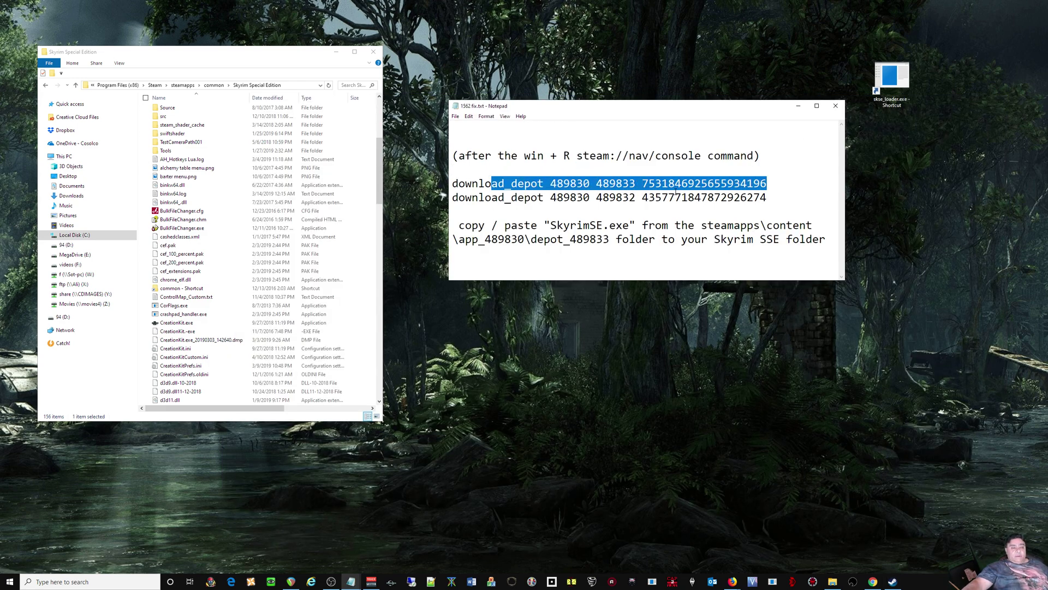
left_click_drag(774, 197, 450, 192)
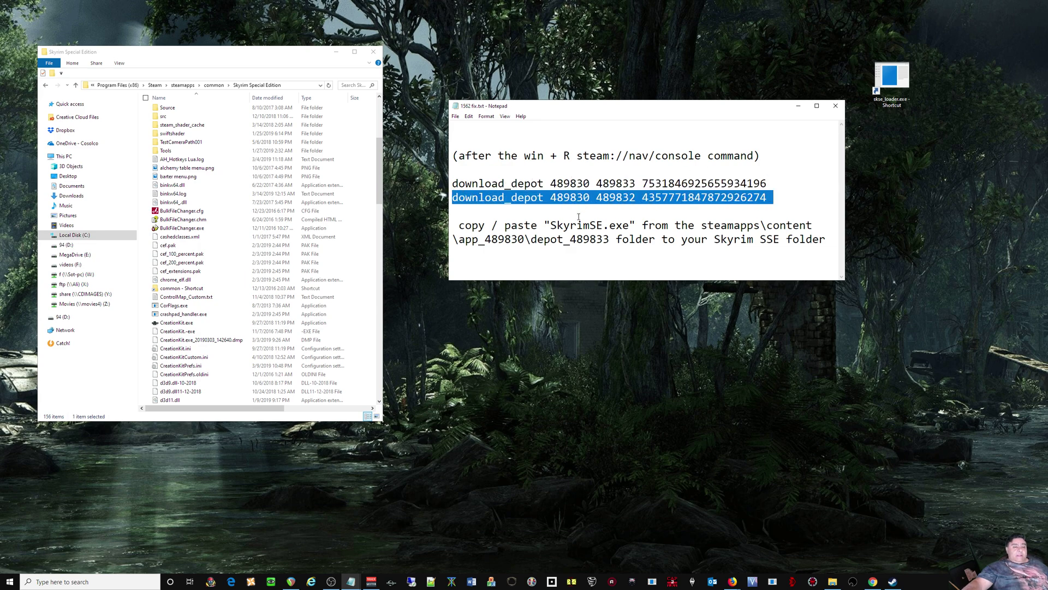
left_click(497, 228)
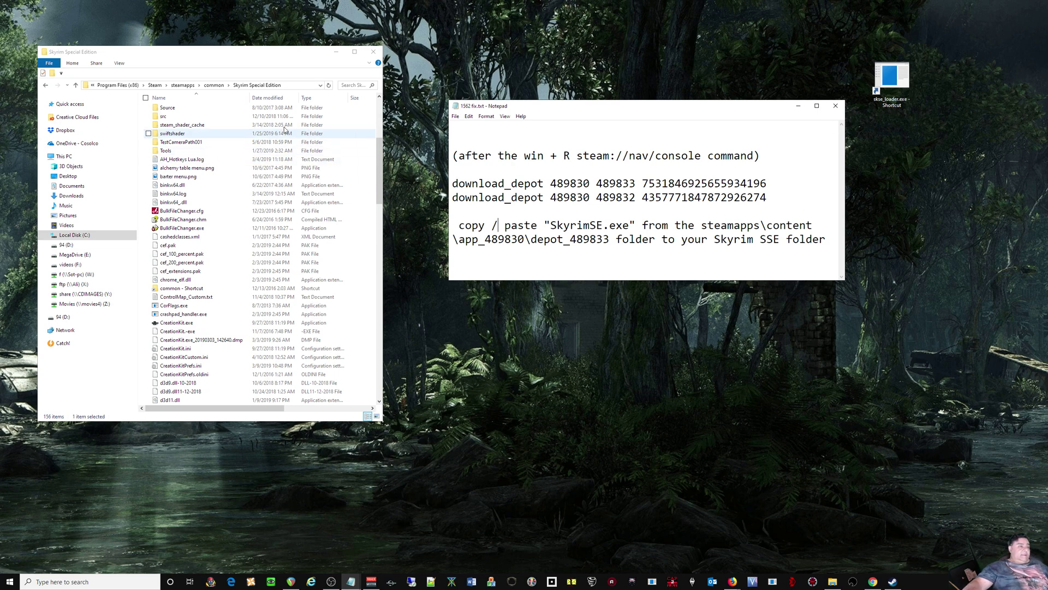
Look through the files in the Skyrim Special Edition folder down to the d3d and enb files.
left_click(254, 88)
scroll(240, 232, "down", 6)
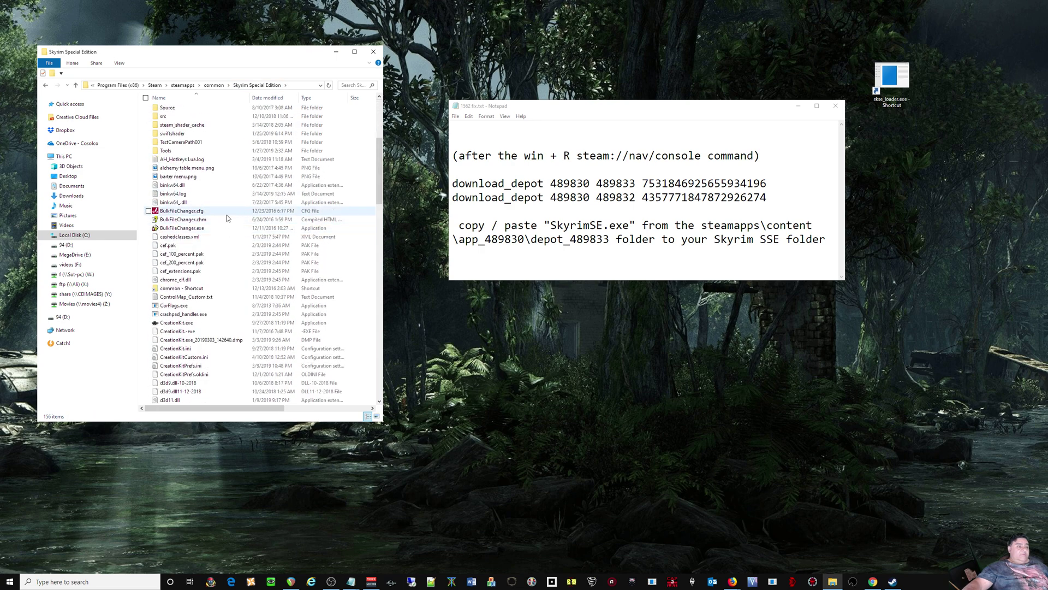
left_click(234, 236)
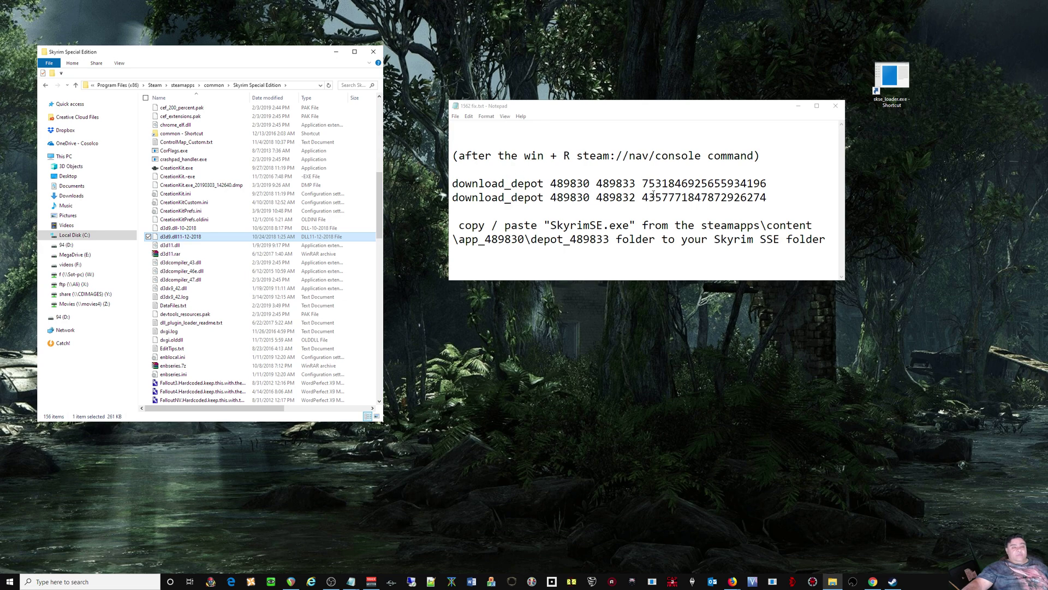
Highlight the depot 489833 download command in 1562 fix.txt, extend the note's window downward, and clear the highlight.
left_click_drag(768, 180, 453, 177)
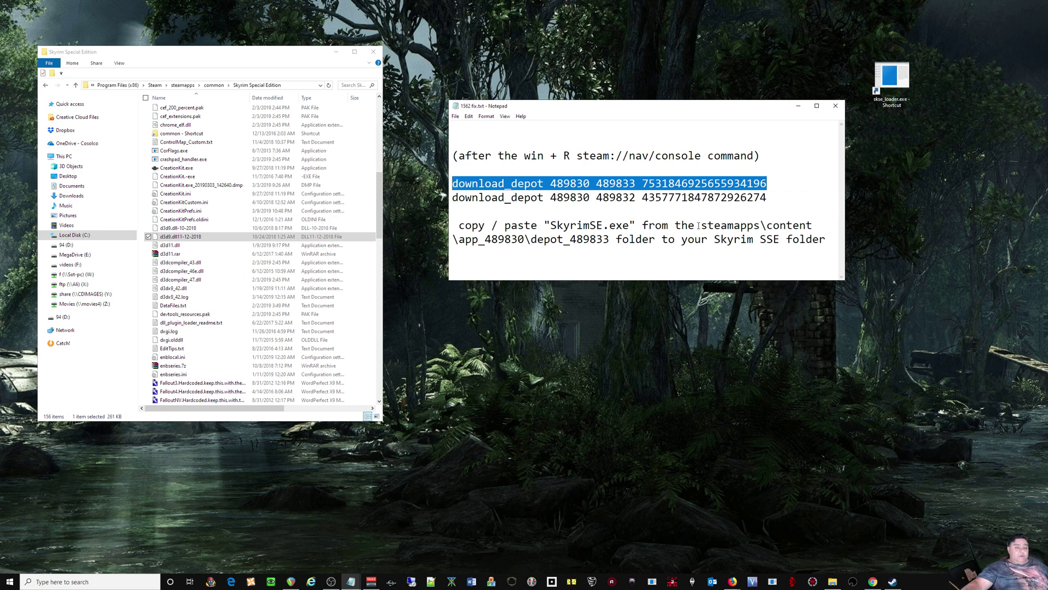
left_click(732, 582)
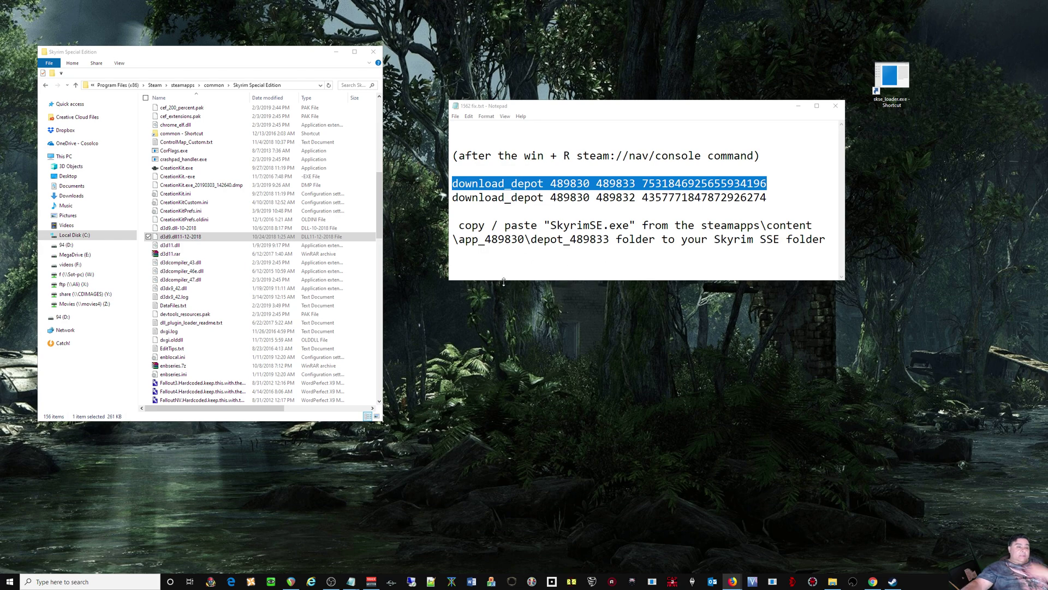
left_click_drag(505, 281, 483, 381)
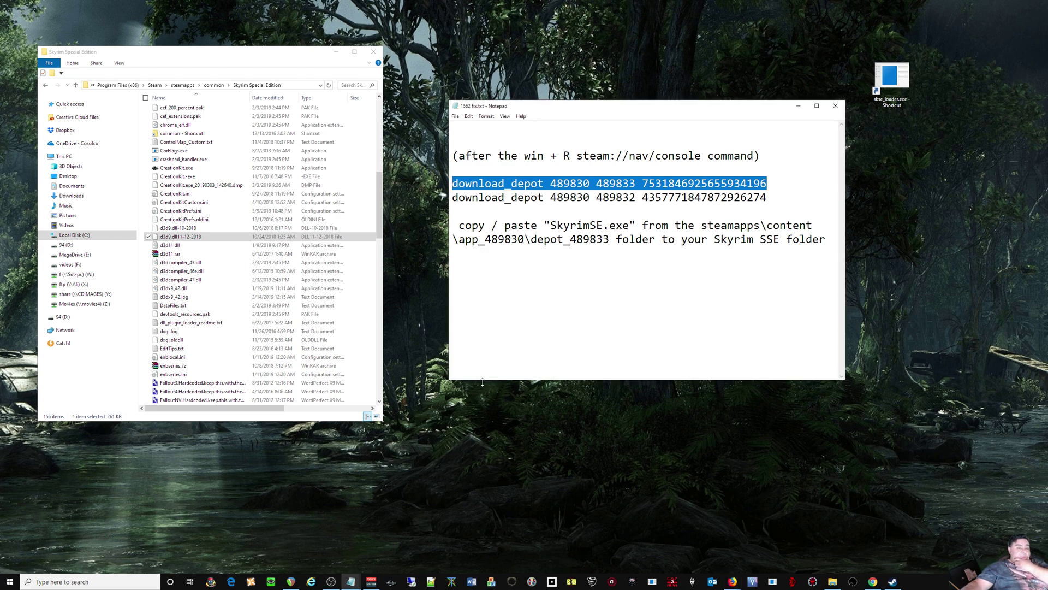
left_click(547, 286)
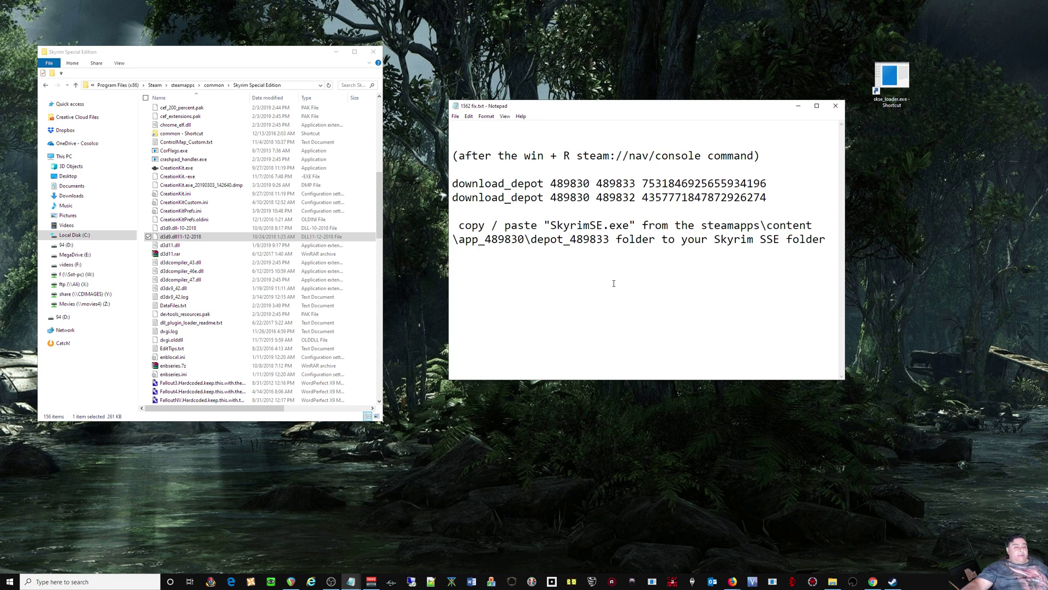